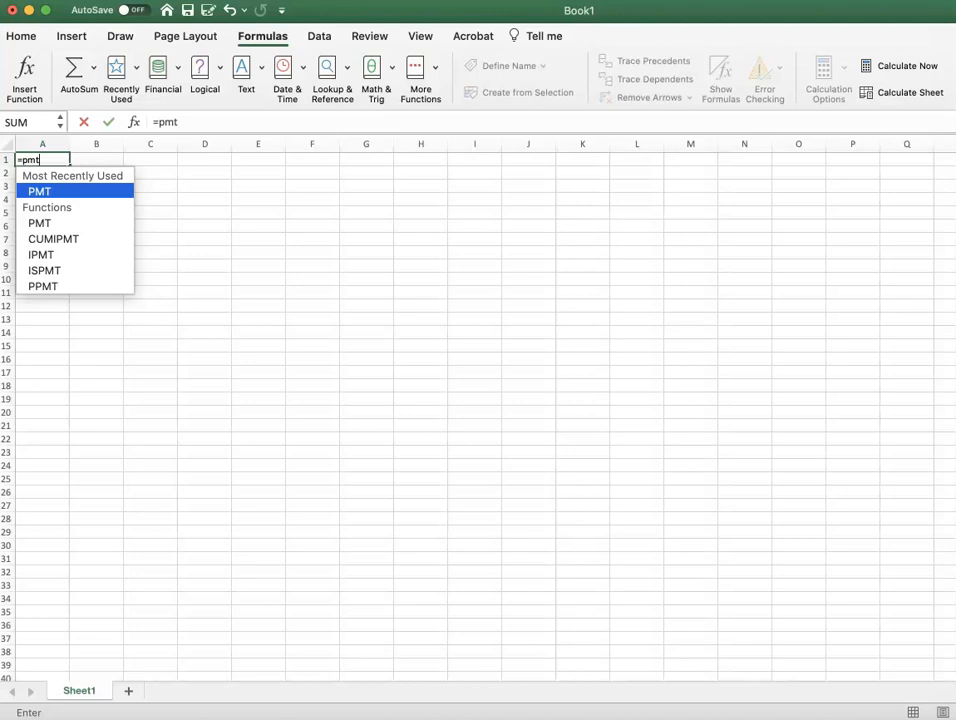
Complete the PMT formula in A1 with rate 0.045/12, 12*9 periods, present value -32000 and future value 0.
type("(")
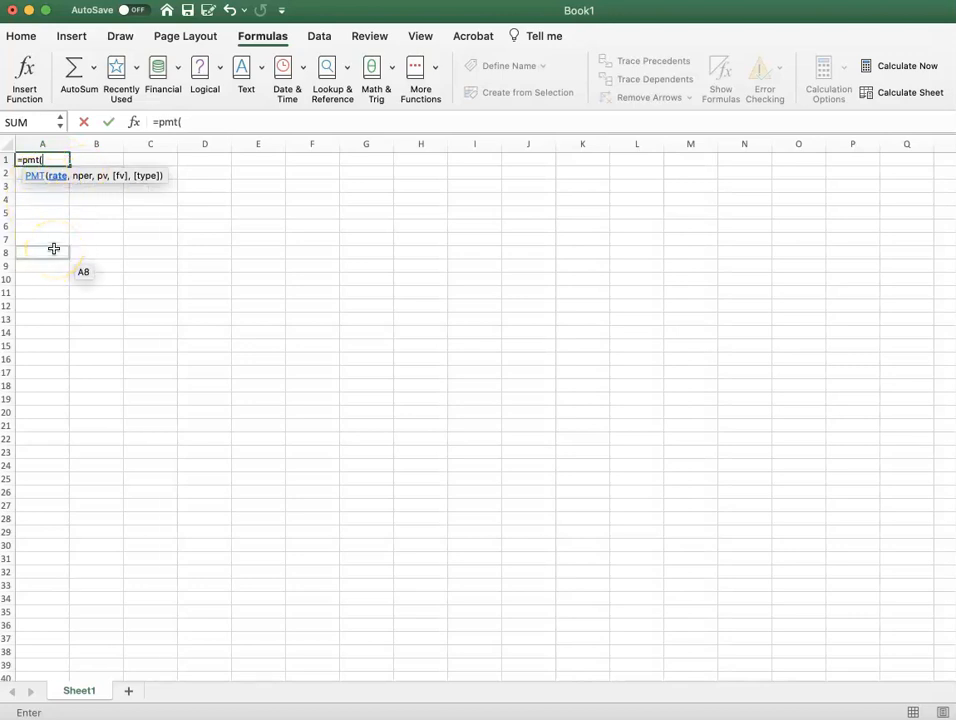
type("0.045")
type("/12")
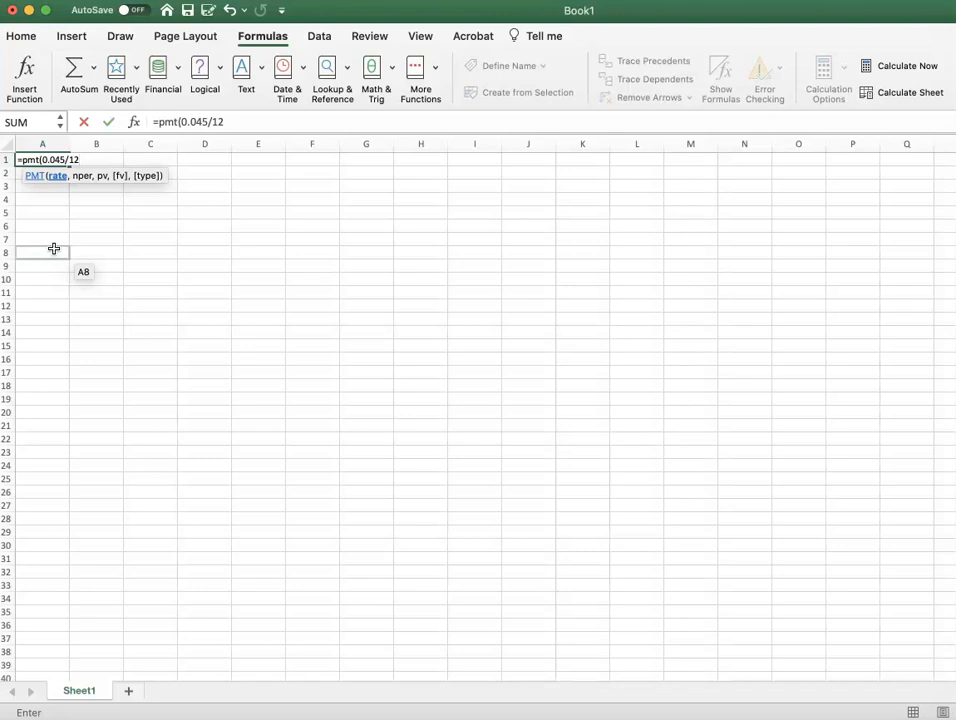
type(",")
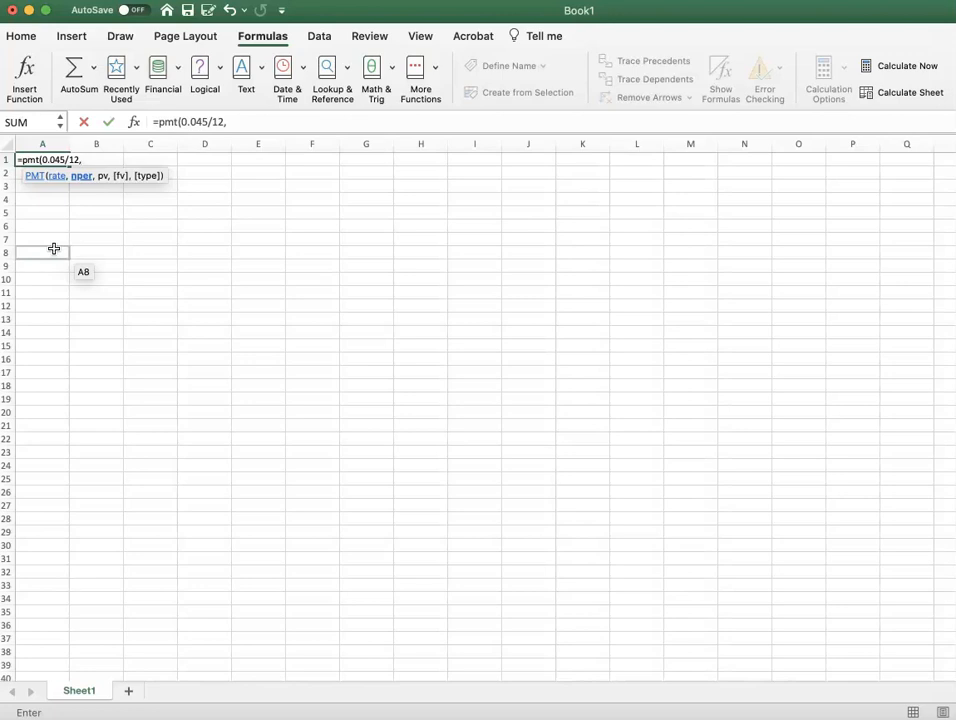
type("12*9,")
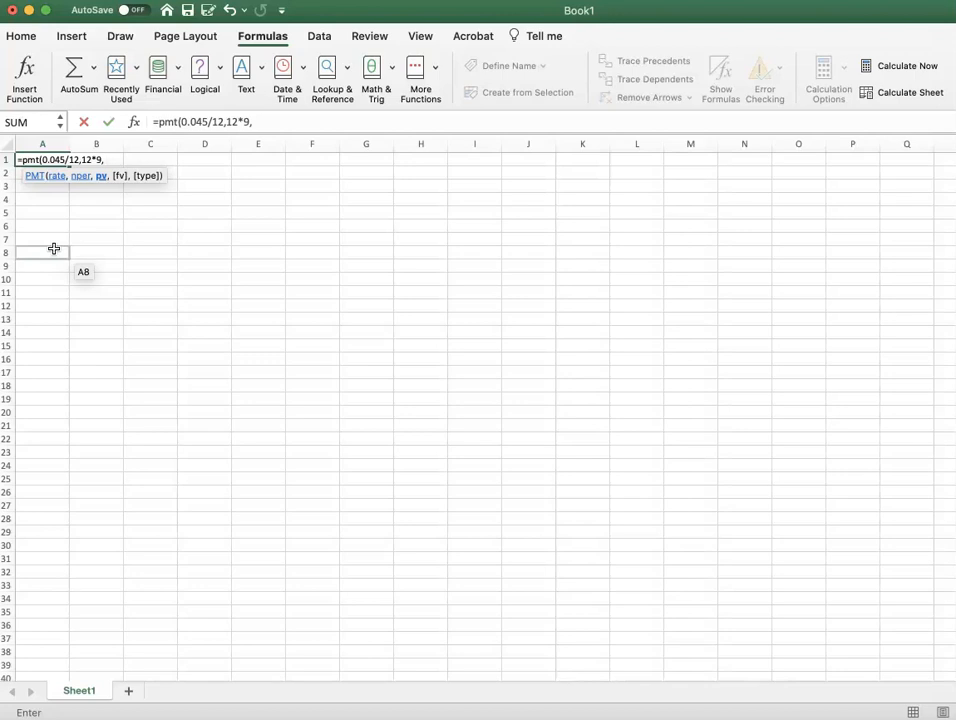
type("-32000")
type(",")
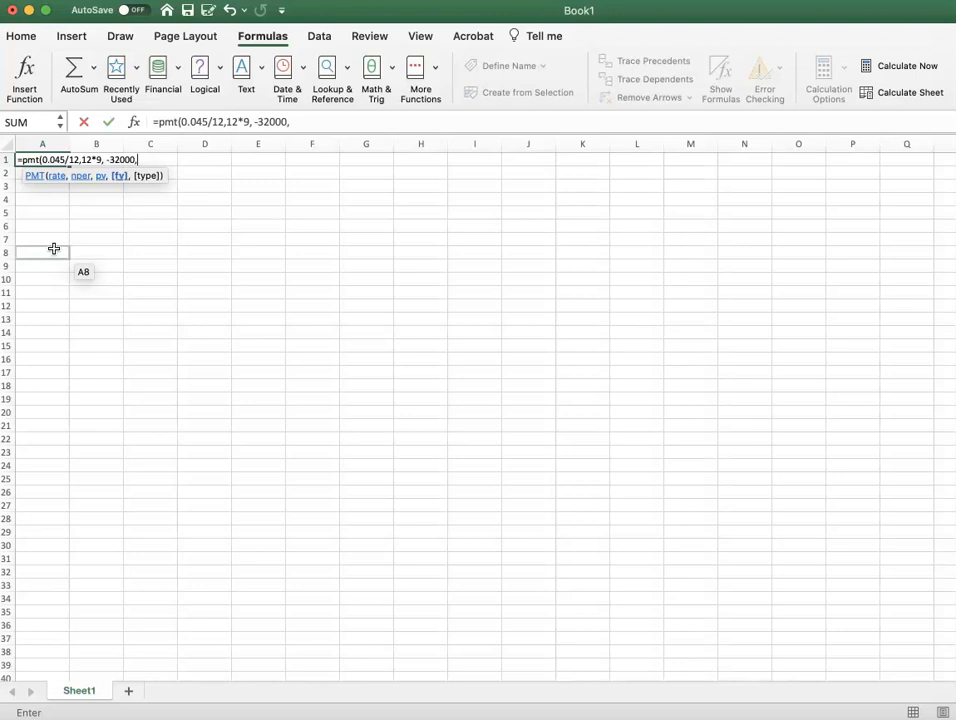
type("0)")
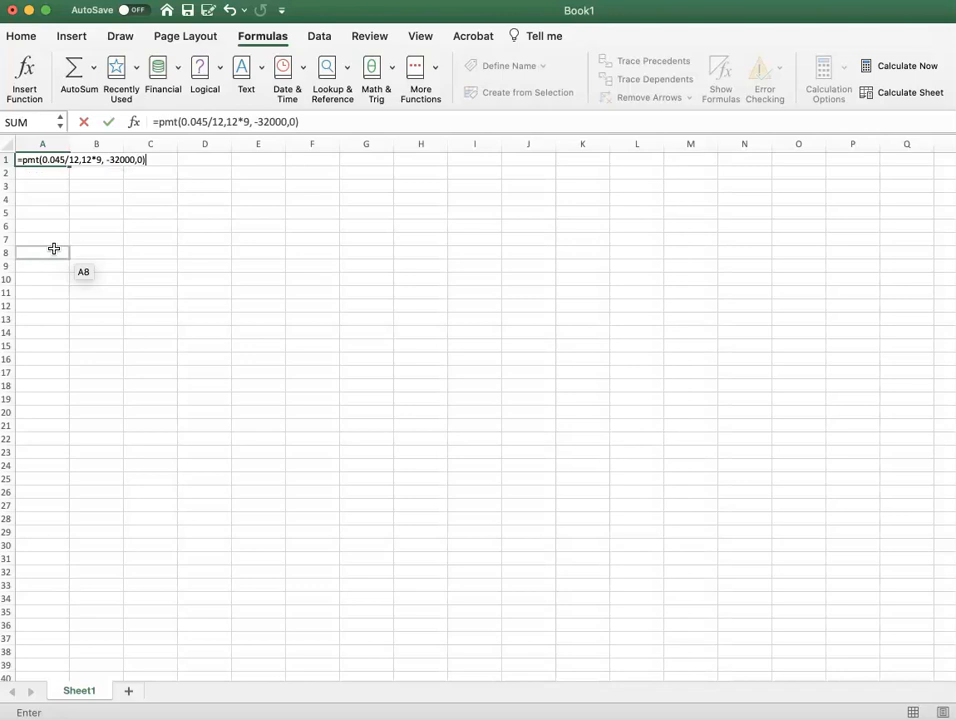
key("Return")
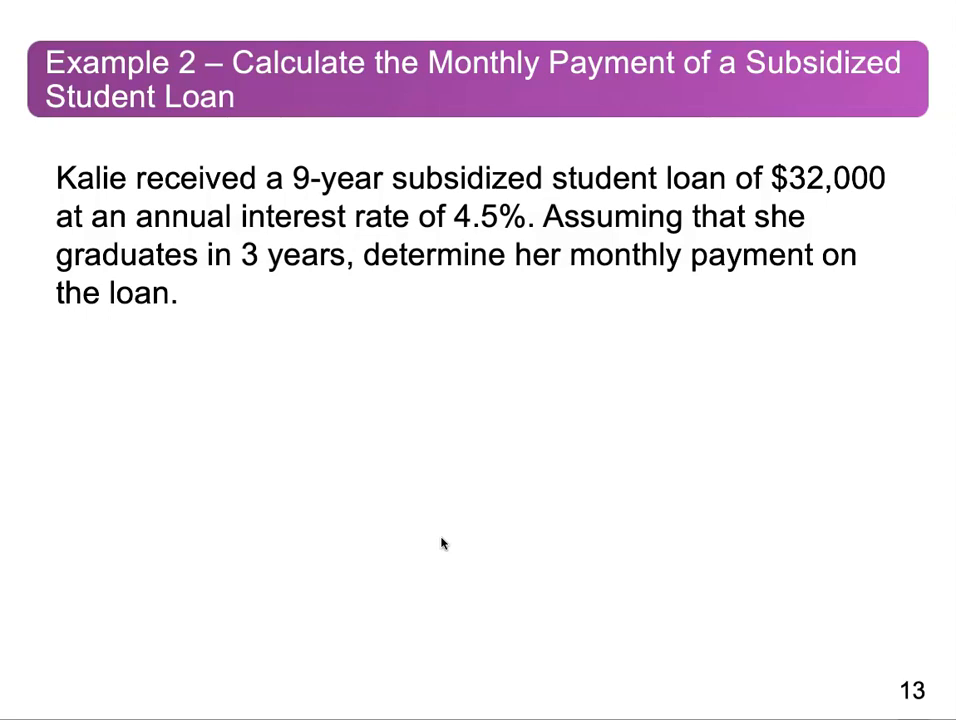
key("Right")
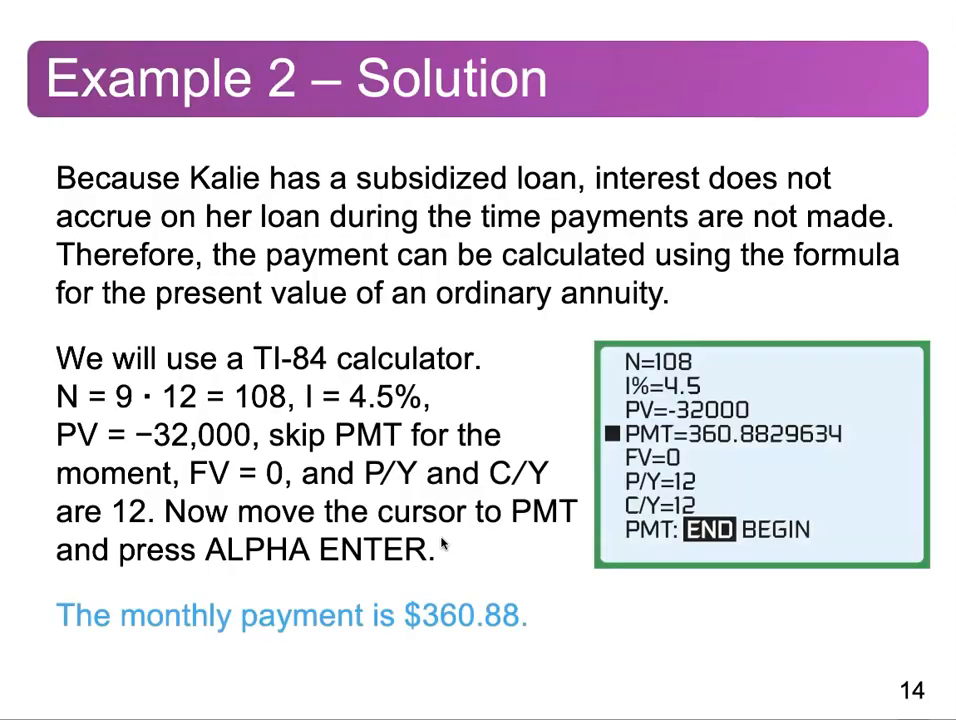
key("Right")
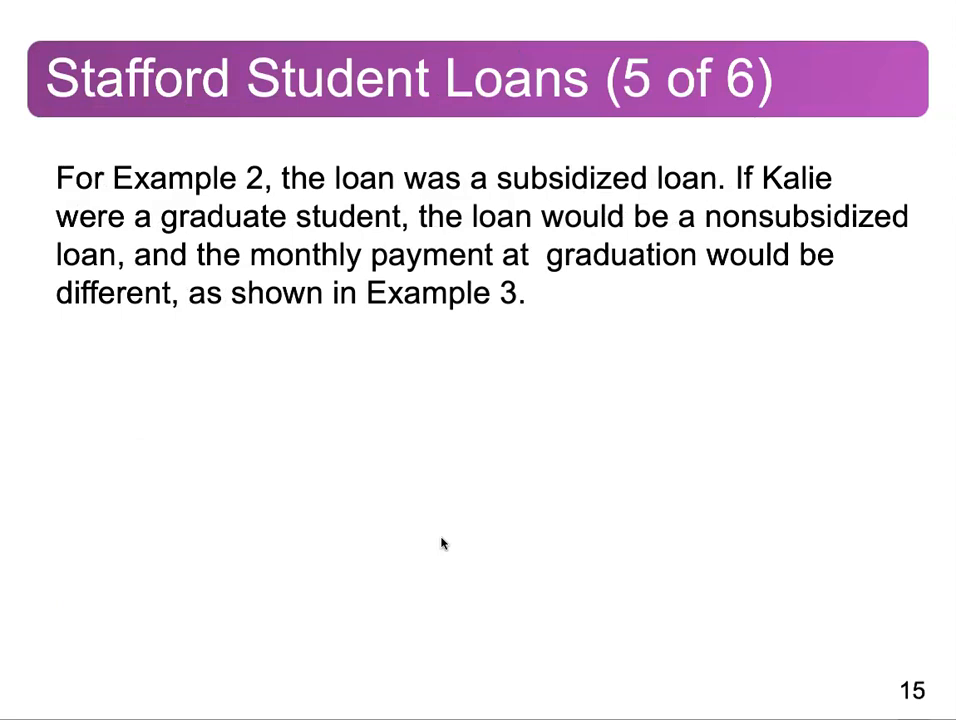
key("Right")
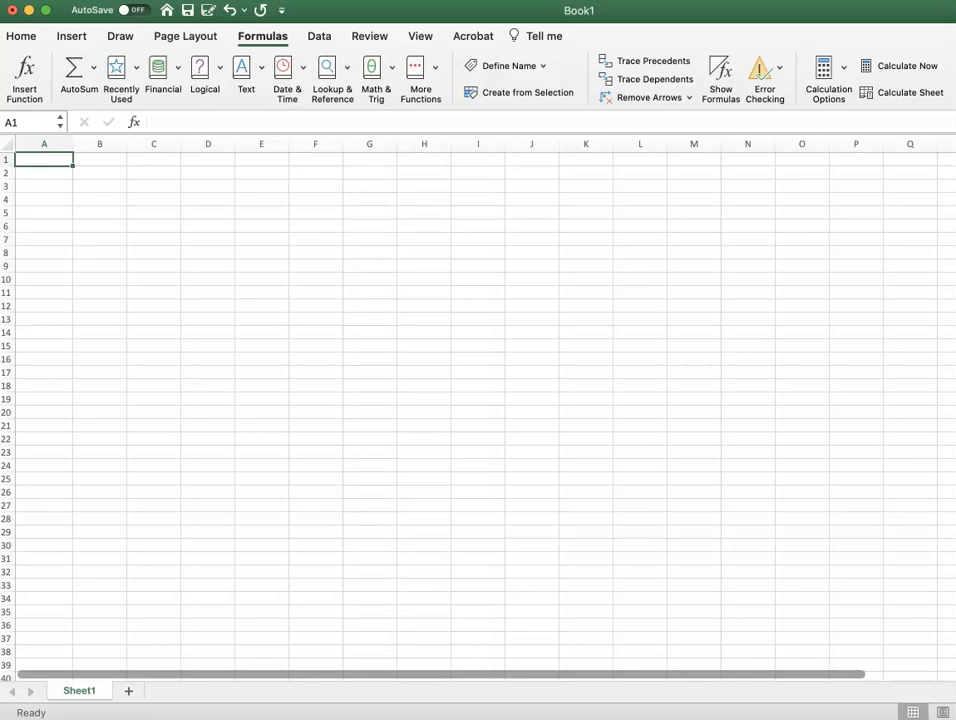
Calculate the simple interest accrued over three years in A1 with the formula =32000*3*0.045.
type("=")
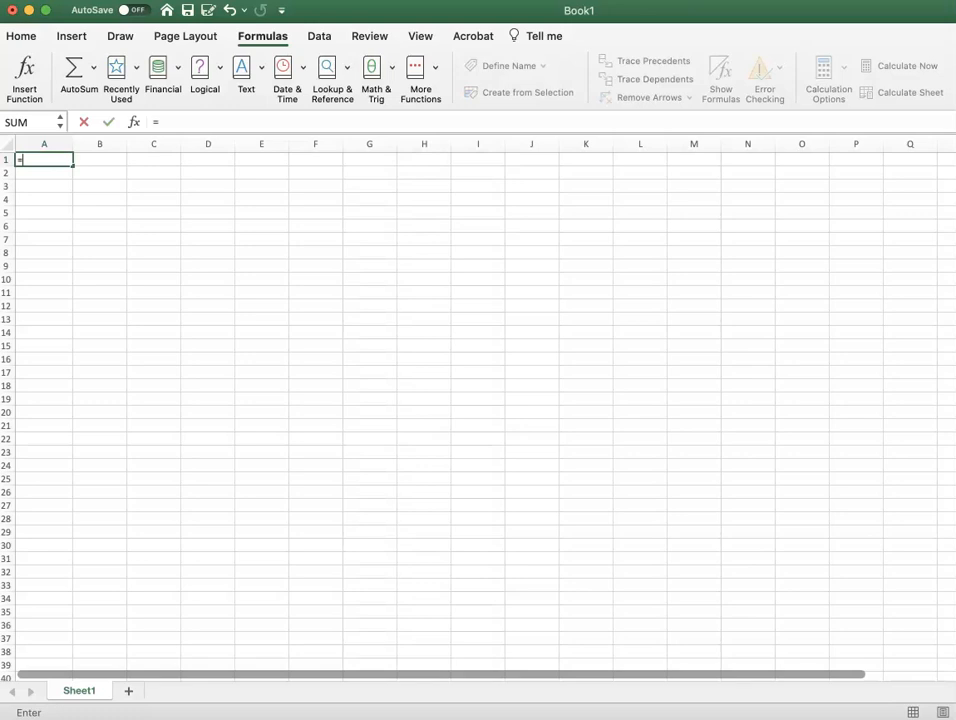
type("32000*")
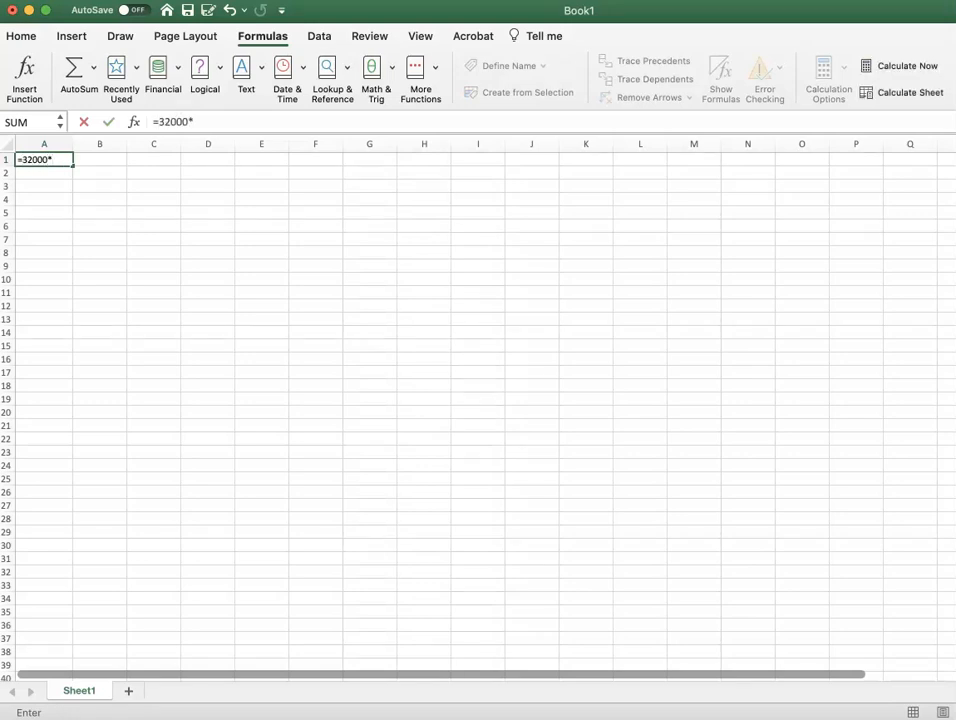
type("3*0.045")
key("Return")
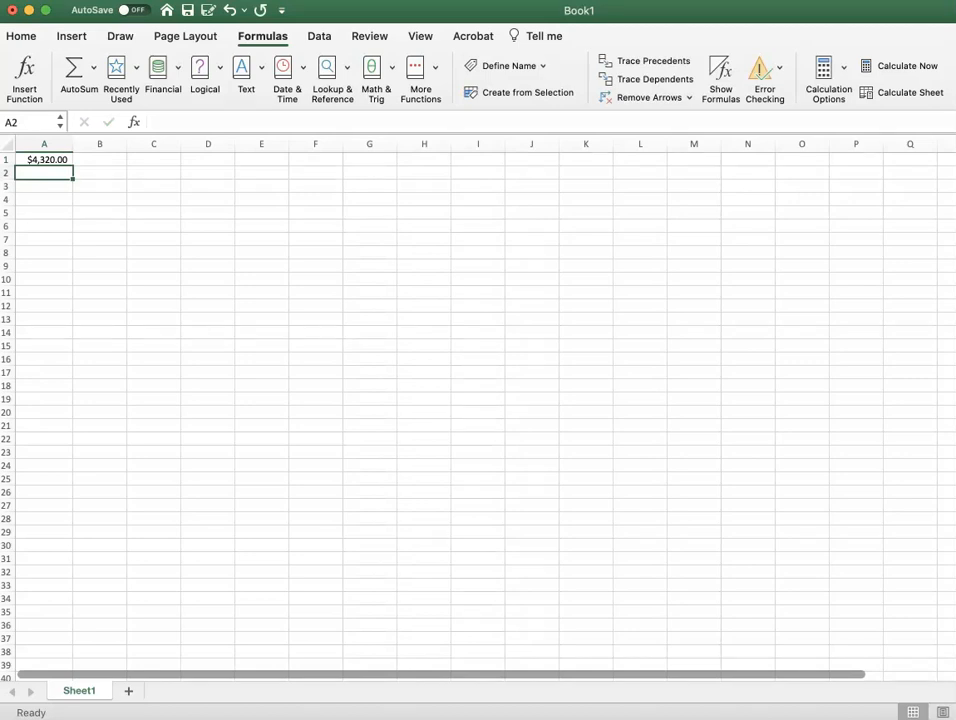
Add the accrued interest to the loan principal in A2 with the formula =32000+4320.
type("=32000")
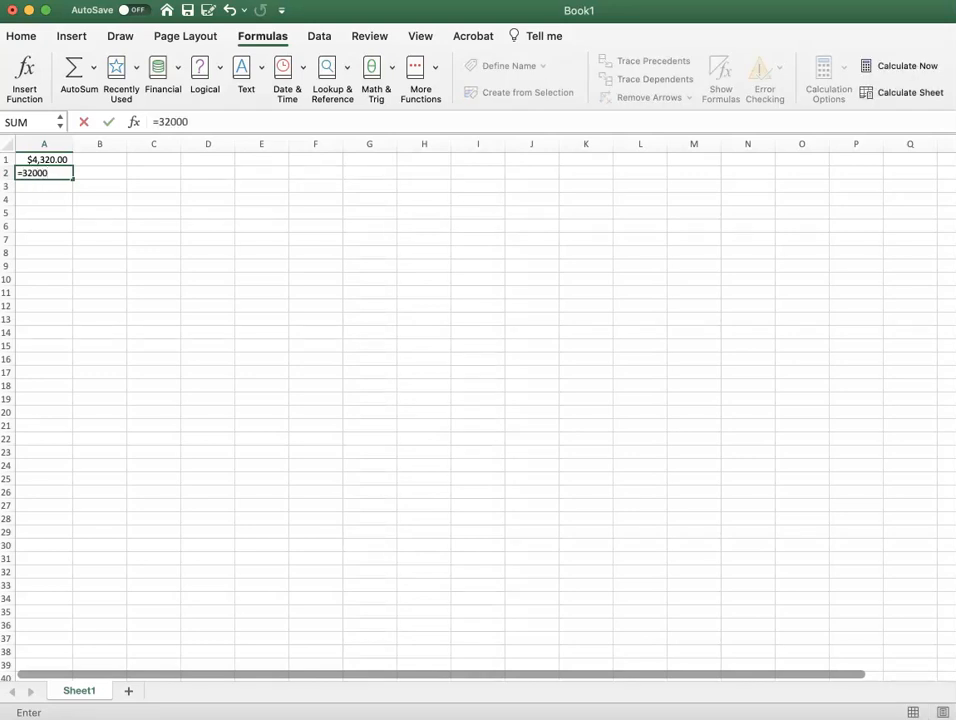
type("+4320")
key("Return")
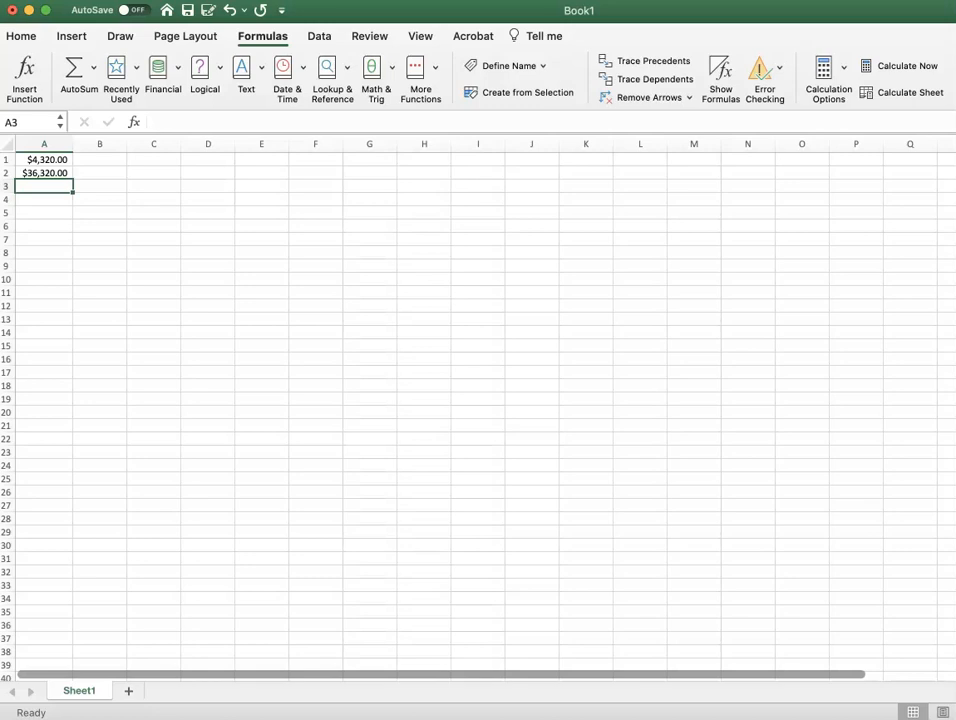
Calculate the nonsubsidized loan's monthly payment in A3 with a PMT formula using rate 0.045/12, 9*12 periods and present value 36320.
type("=pmt")
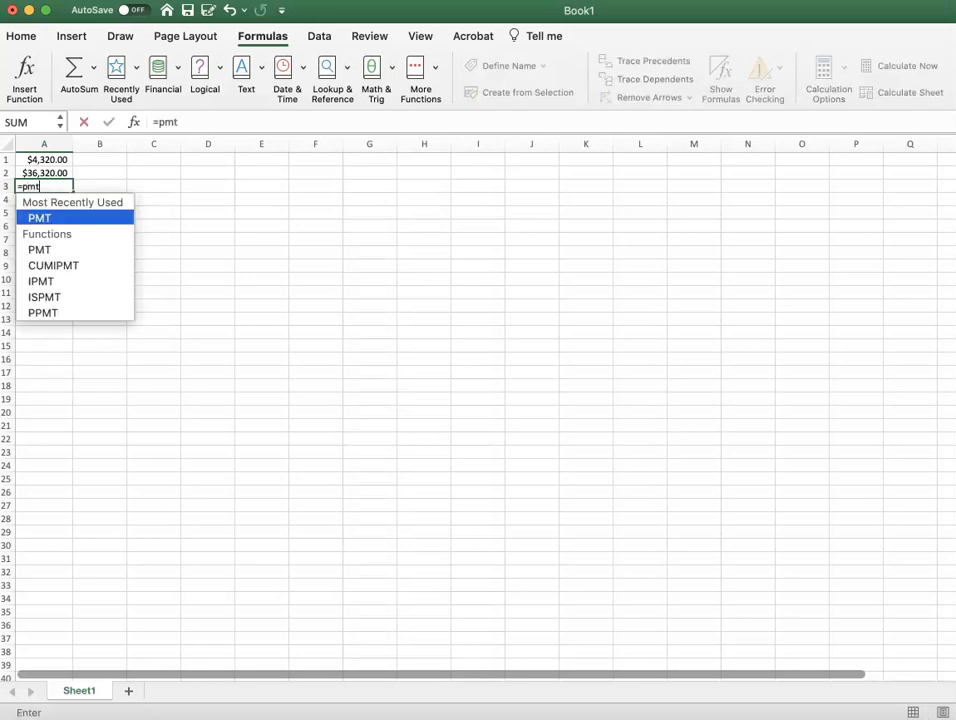
type("(")
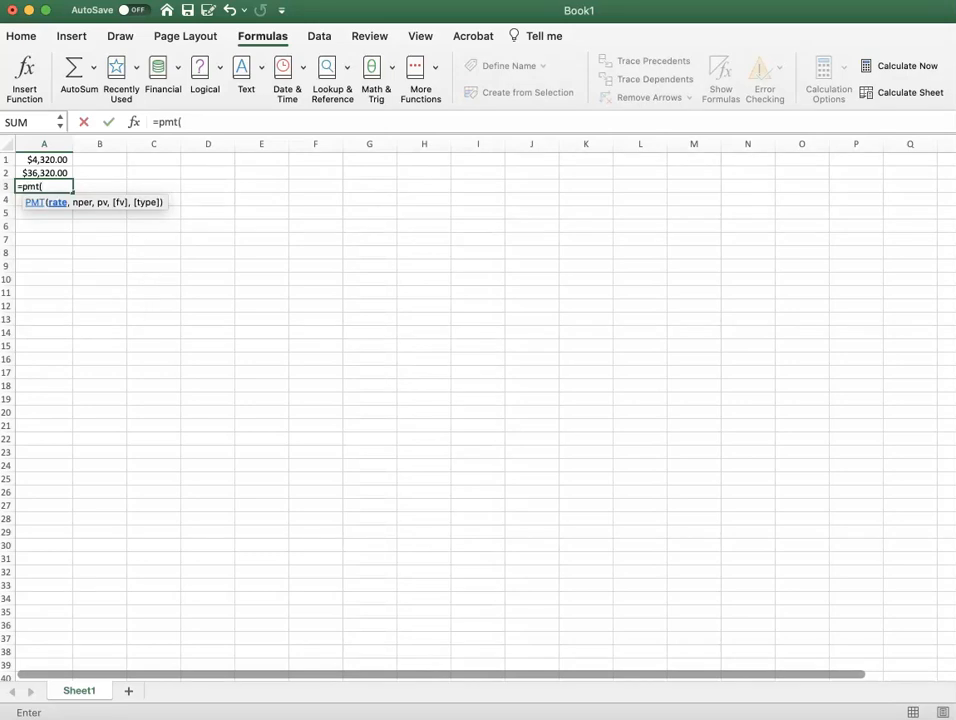
type("0.045/12,")
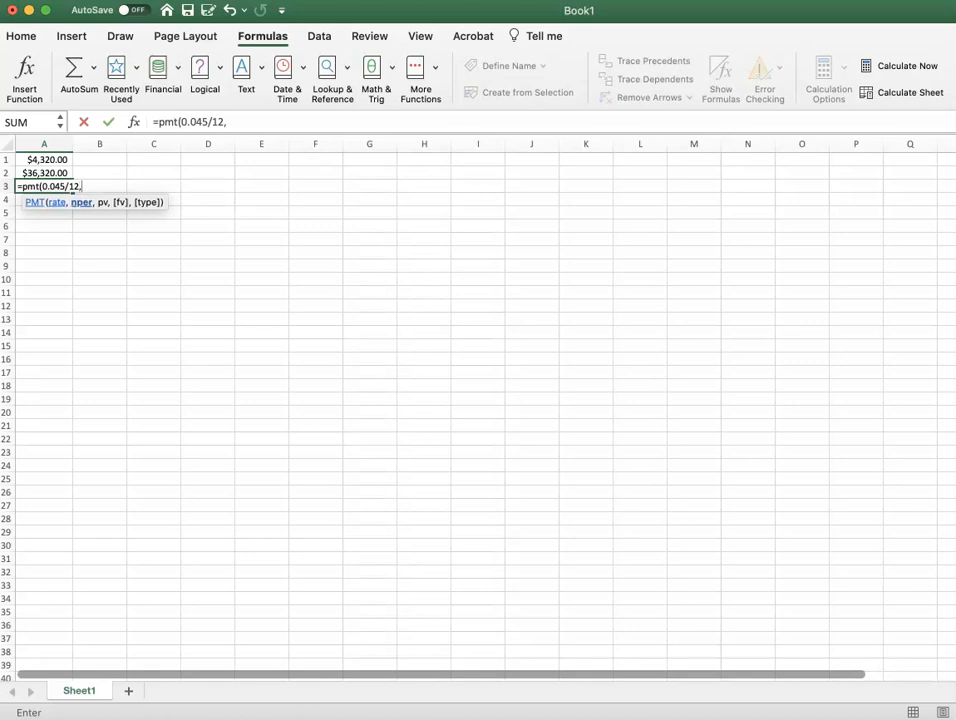
type("9*12,")
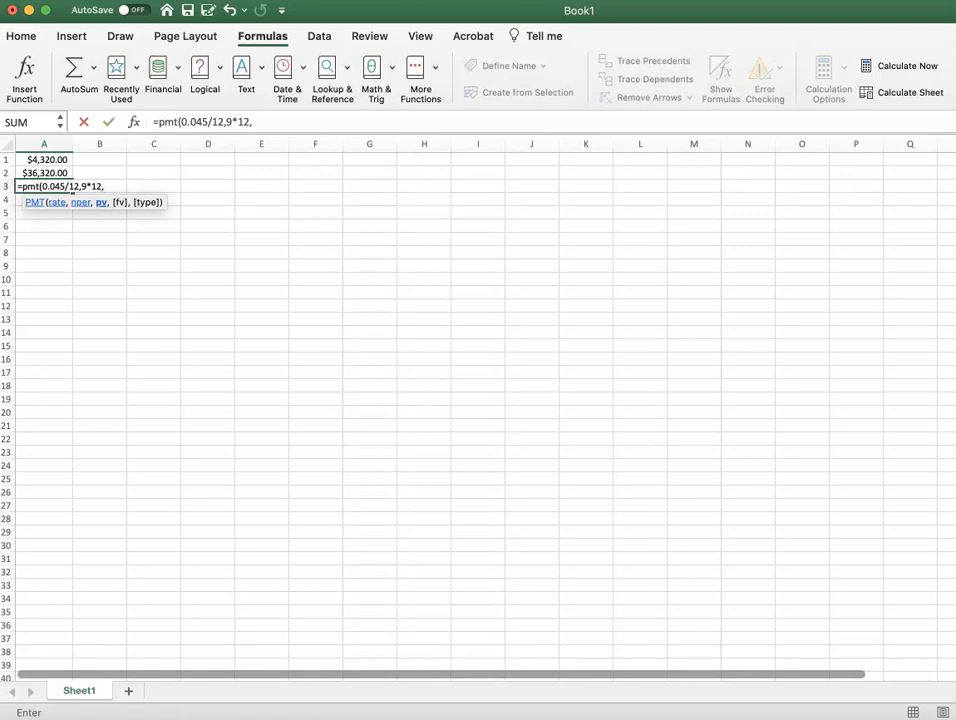
type("36320")
key("Return")
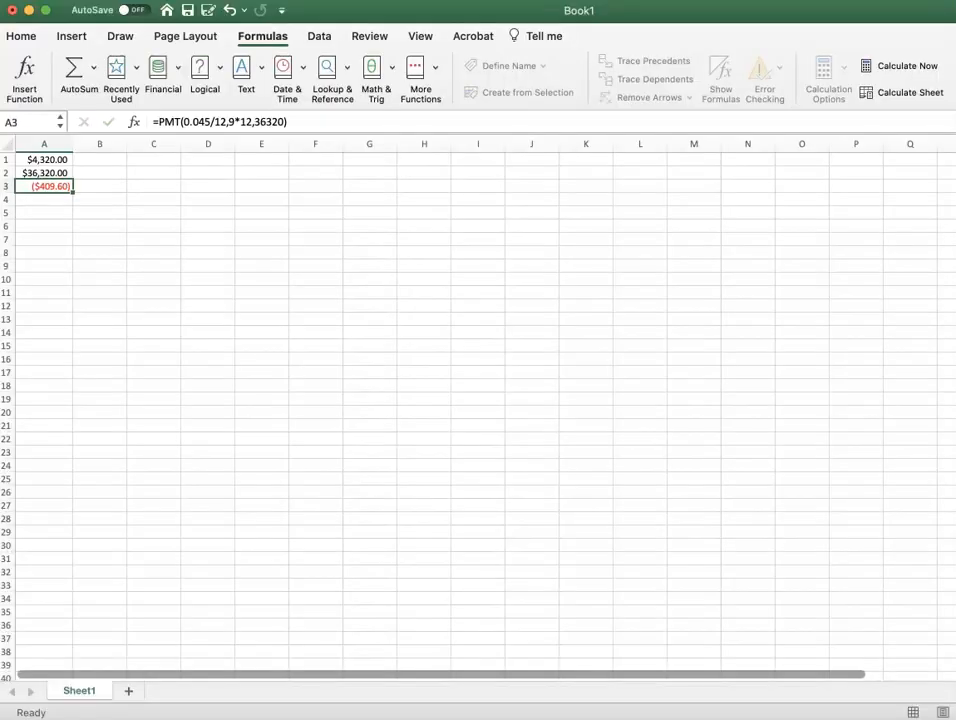
Edit the PMT formula in A3 to use present value -36320 and a future value of 0.
left_click(99, 186)
key("Left")
left_click(257, 121)
type("-")
left_click(284, 121)
left_click(254, 121)
type(",")
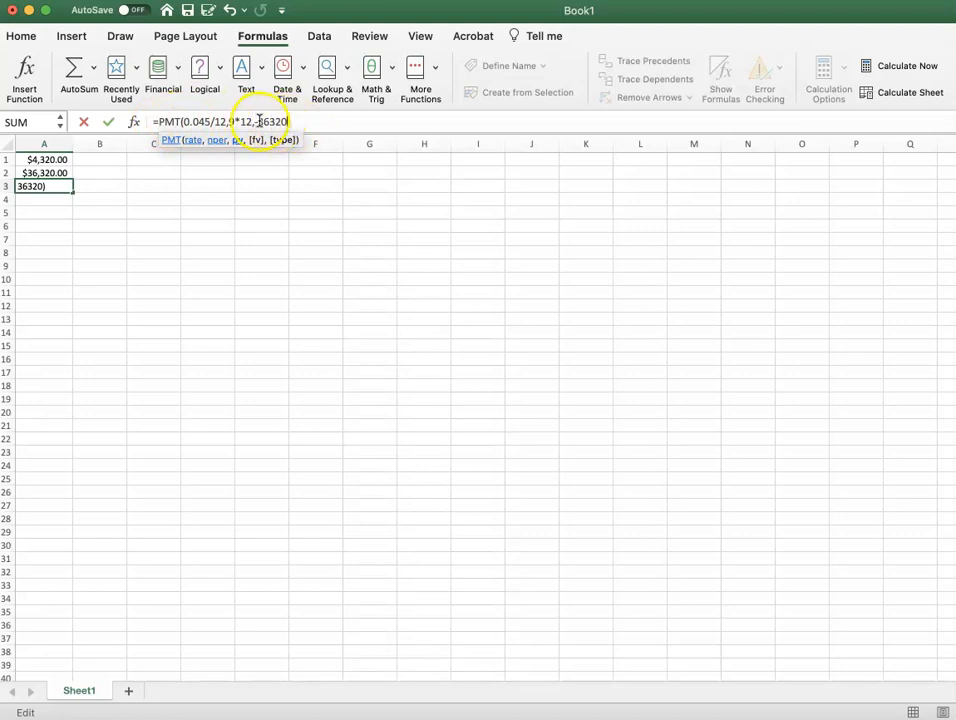
type(",0")
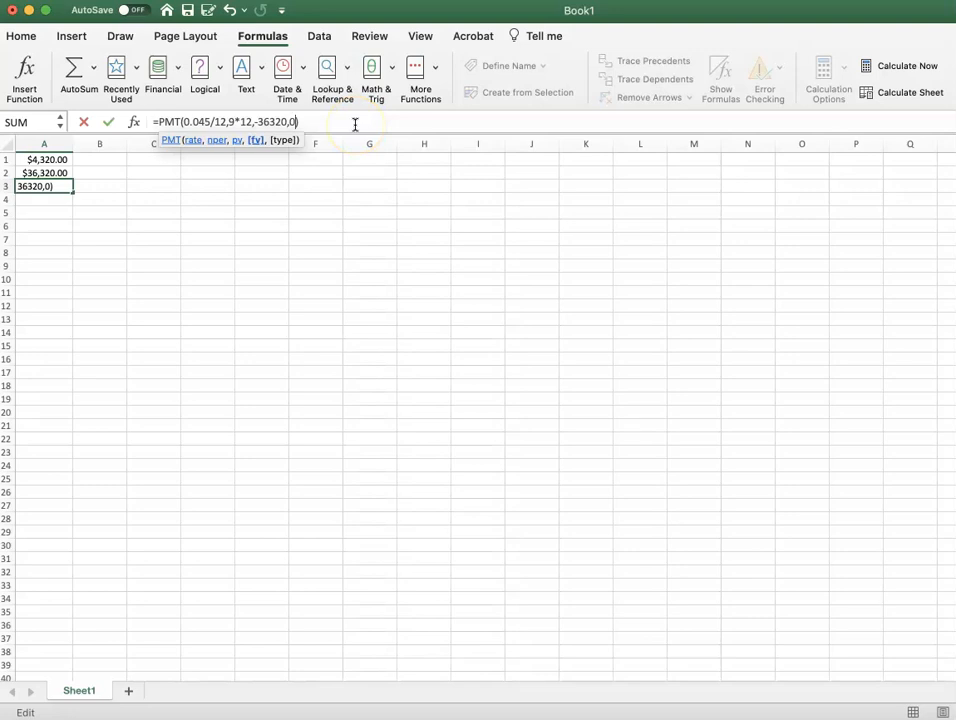
key("Return")
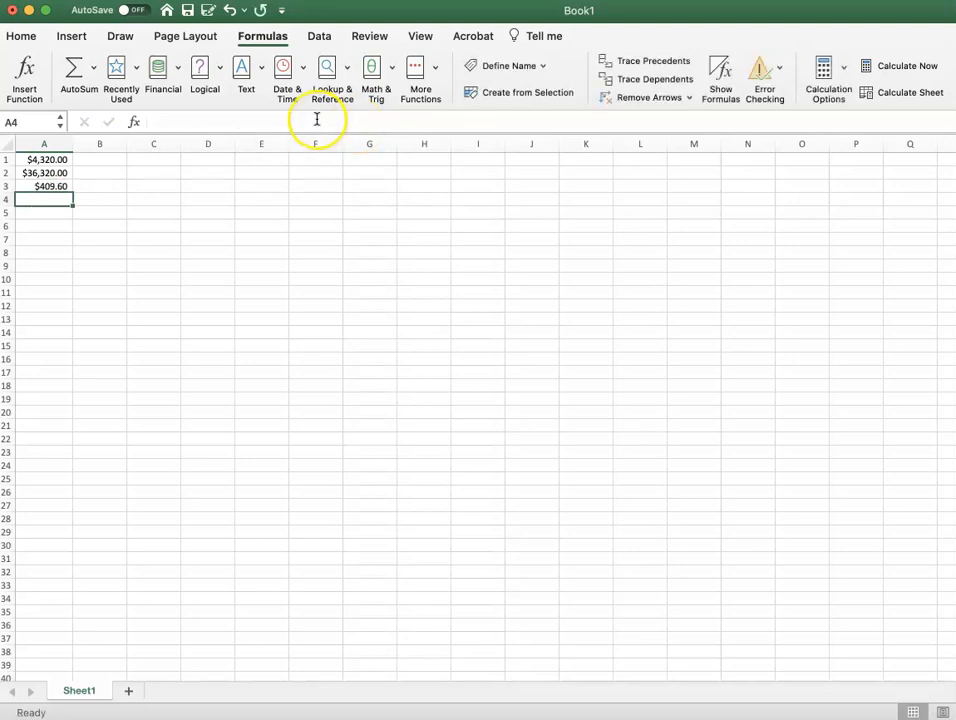